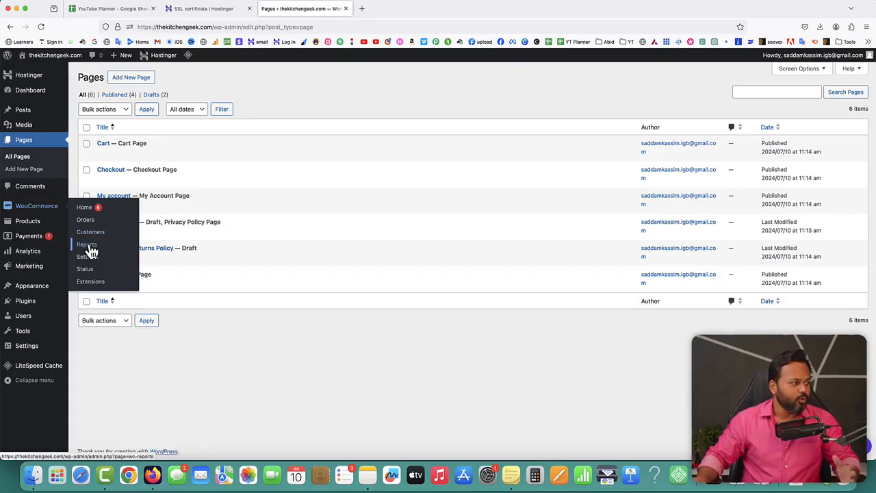
- Open the list of all products in the store's admin
{"action": "mouse_move", "coordinate": [25, 226]}
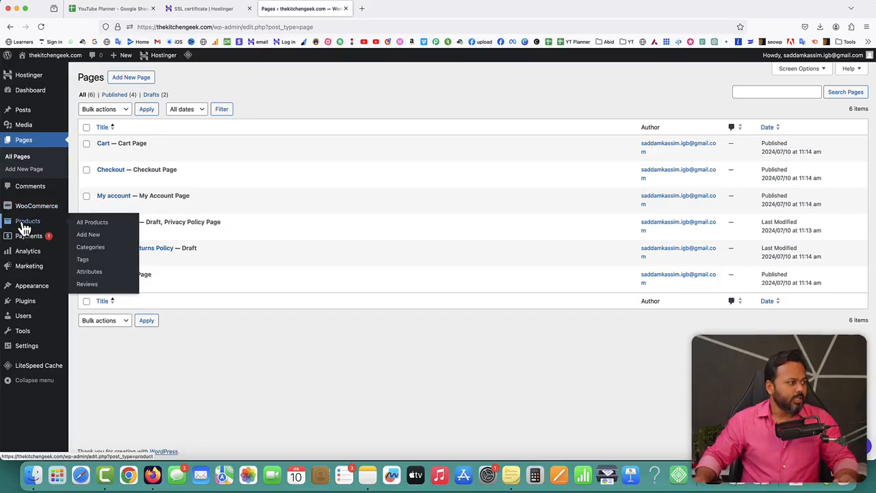
{"action": "left_click", "coordinate": [87, 226]}
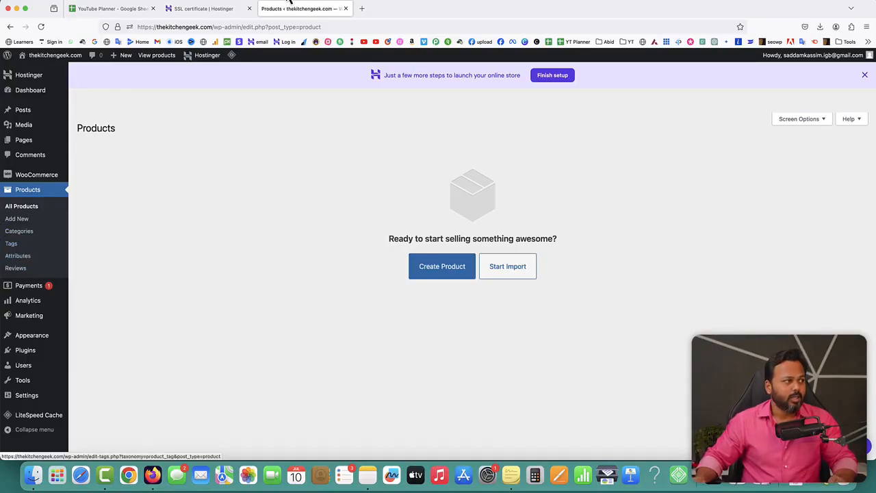
- Open myntra.com in a new browser tab and bring up a SPYKAR product page from the men's T-shirts category
{"action": "left_click", "coordinate": [361, 8]}
{"action": "type", "text": "myntra.com/"}
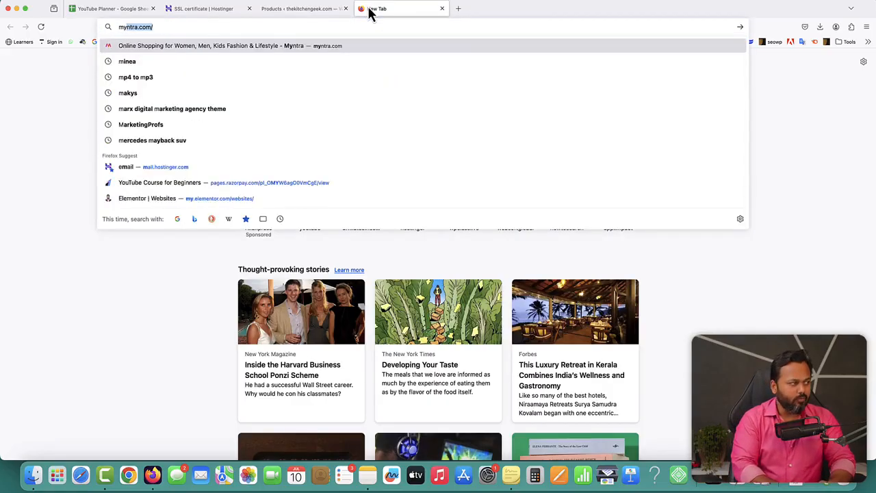
{"action": "key", "text": "Return"}
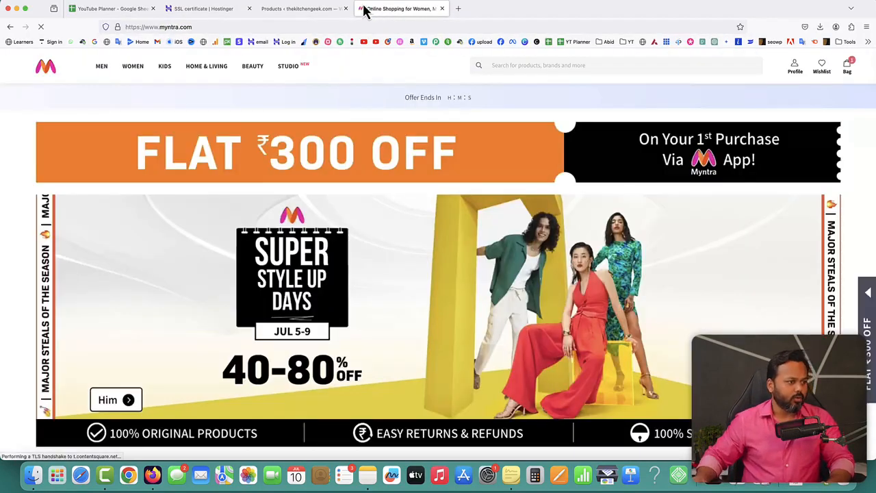
{"action": "mouse_move", "coordinate": [101, 67]}
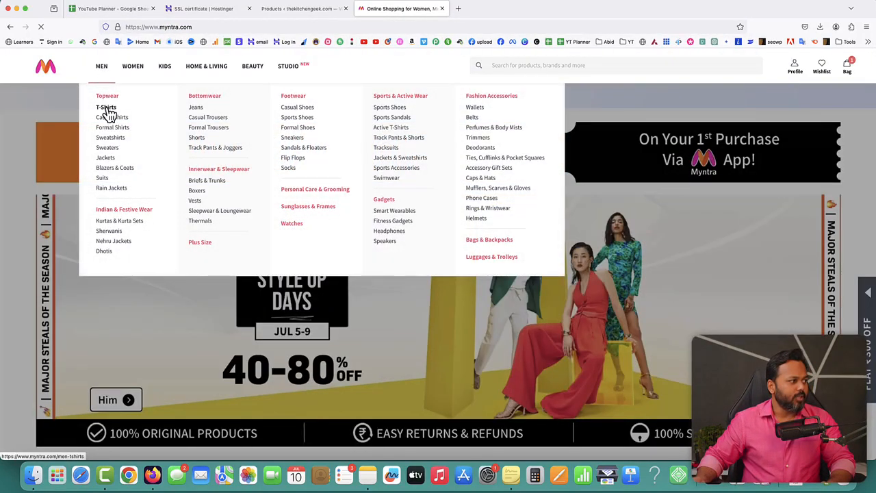
{"action": "left_click", "coordinate": [106, 110]}
{"action": "left_click", "coordinate": [501, 254]}
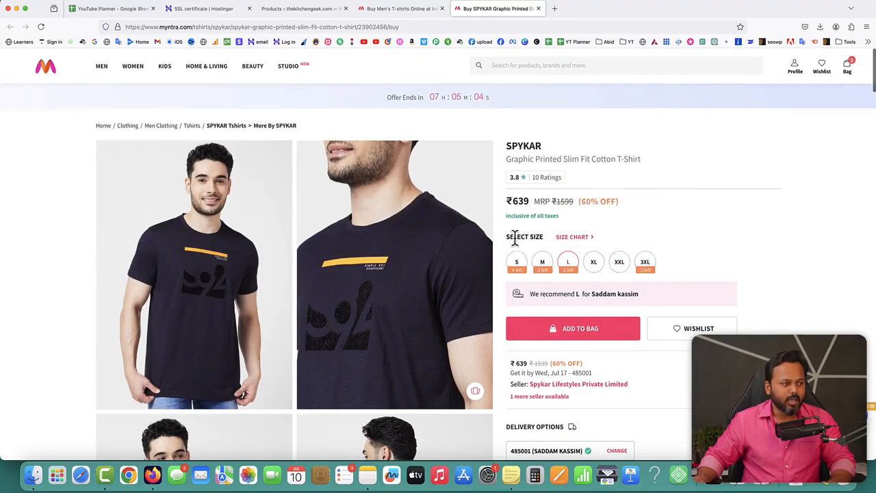
- Examine the size choices on the T-shirt page as an example of a product attribute, selecting size 3XL
{"action": "left_click_drag", "start_coordinate": [505, 237], "coordinate": [547, 240]}
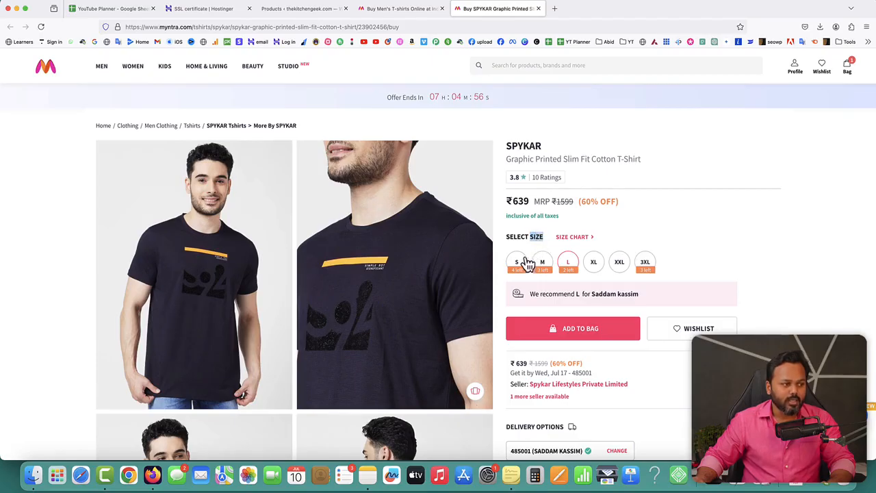
{"action": "mouse_move", "coordinate": [521, 264]}
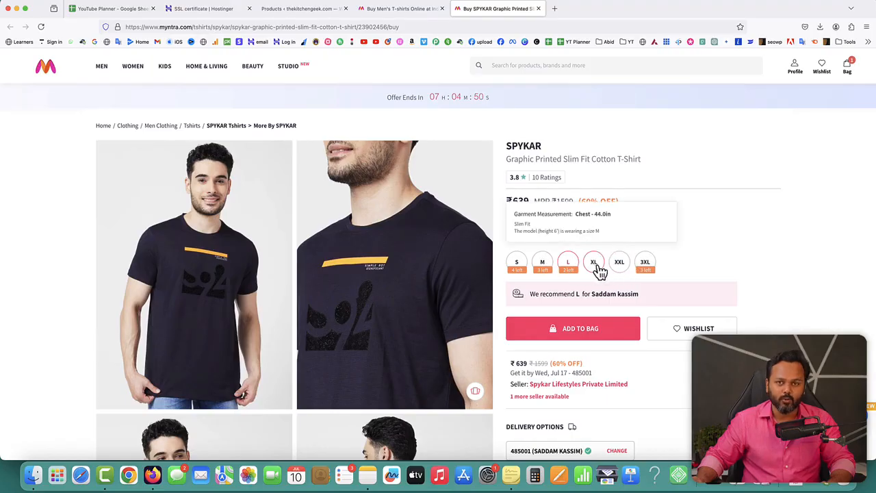
{"action": "left_click", "coordinate": [724, 234]}
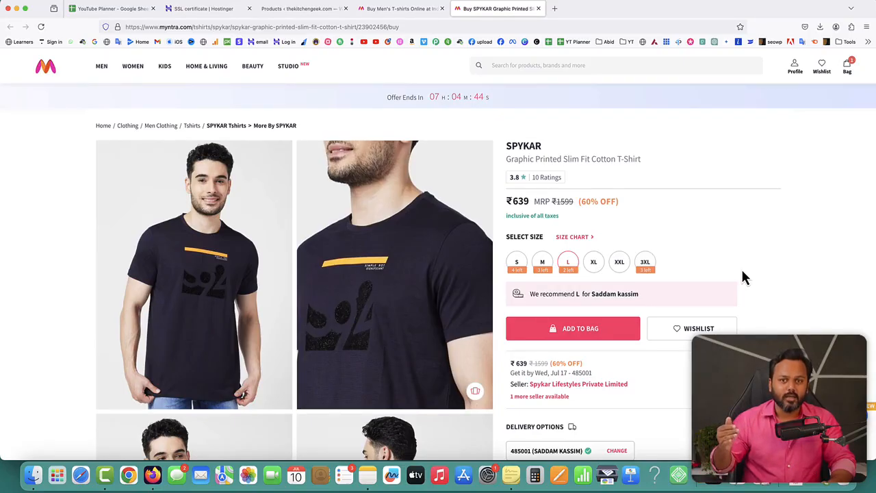
{"action": "left_click", "coordinate": [646, 263]}
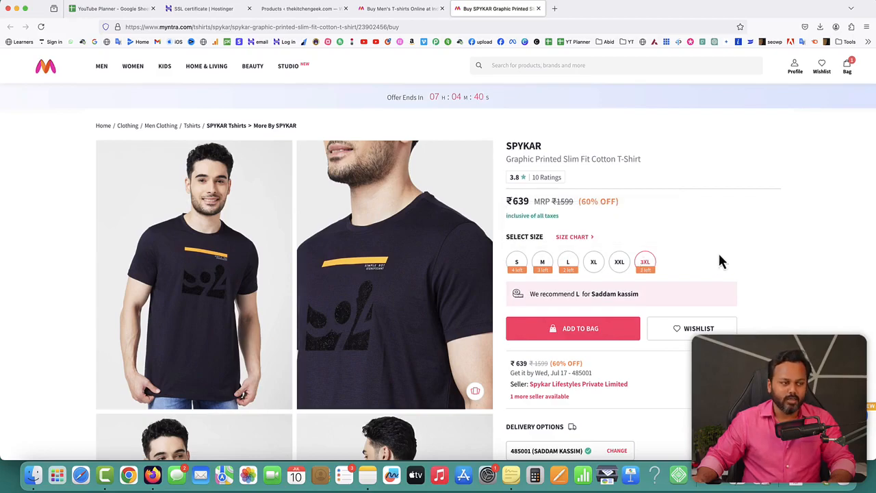
{"action": "left_click_drag", "start_coordinate": [531, 237], "coordinate": [543, 237]}
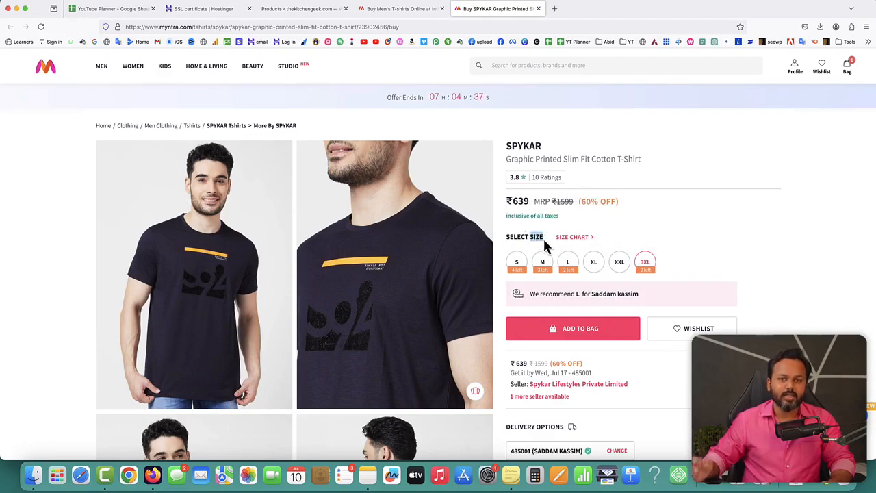
- Return to the store's admin and review the WooPayments offer and the additional payment methods
{"action": "left_click", "coordinate": [279, 10]}
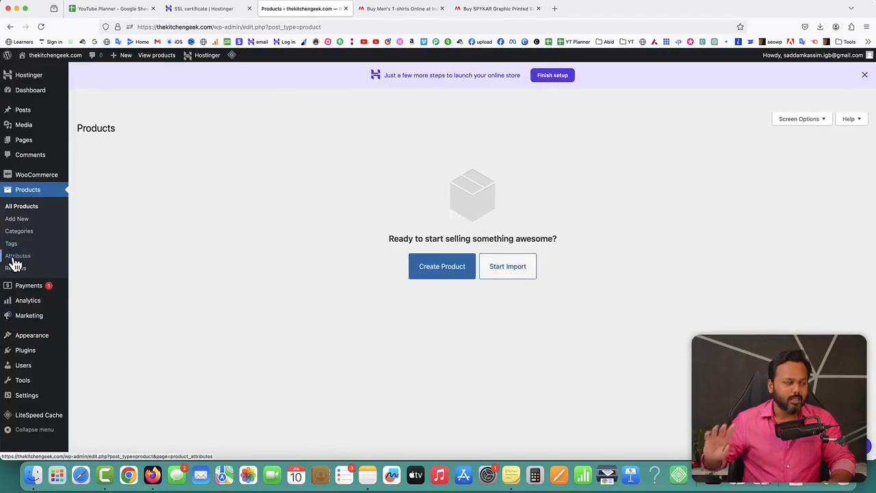
{"action": "left_click", "coordinate": [24, 290]}
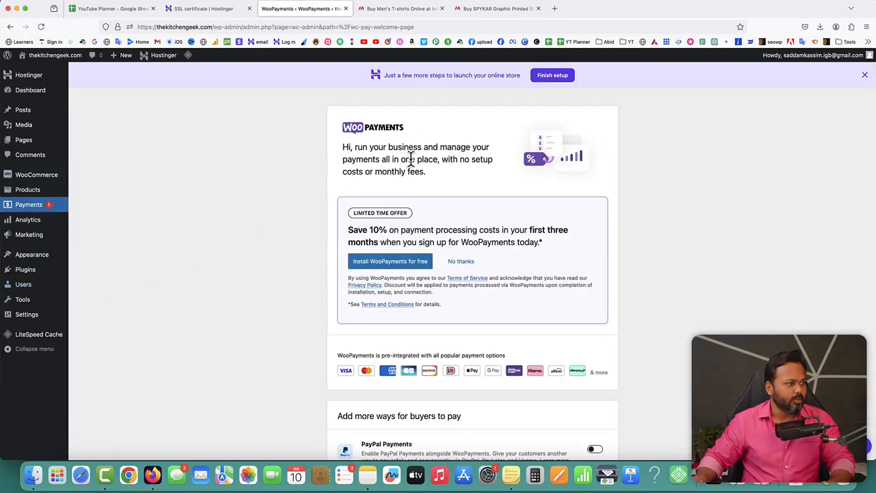
{"action": "scroll", "coordinate": [489, 197], "scroll_direction": "down", "scroll_amount": 2}
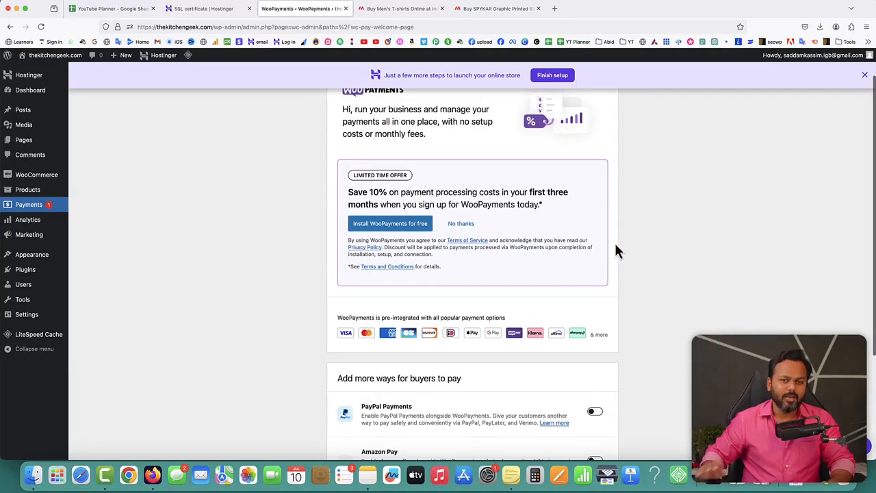
{"action": "scroll", "coordinate": [615, 250], "scroll_direction": "up", "scroll_amount": 2}
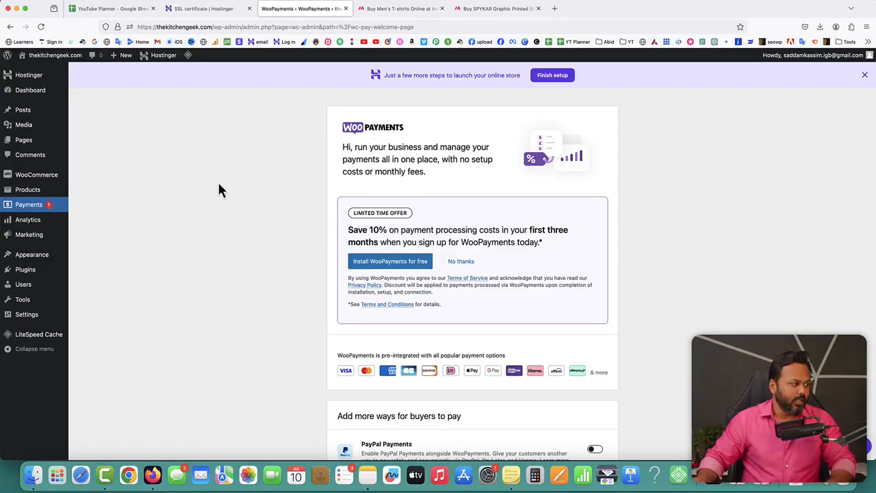
- Open the general WooCommerce settings
{"action": "mouse_move", "coordinate": [27, 225]}
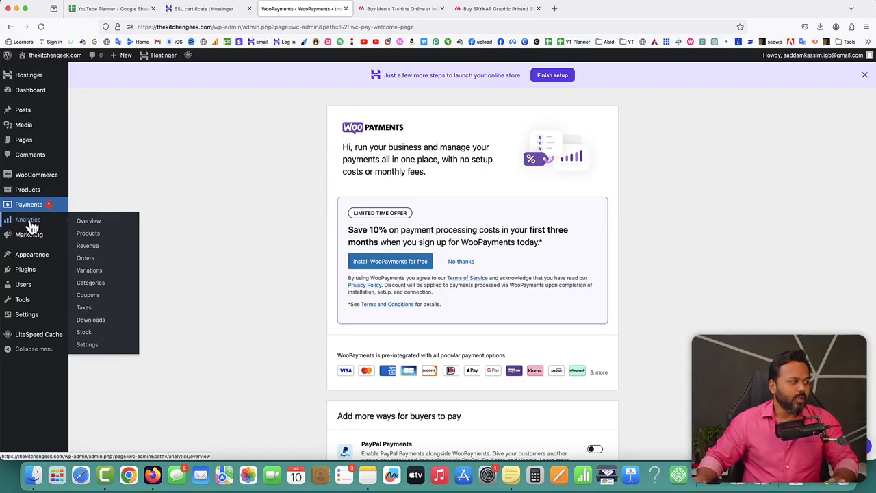
{"action": "mouse_move", "coordinate": [30, 242]}
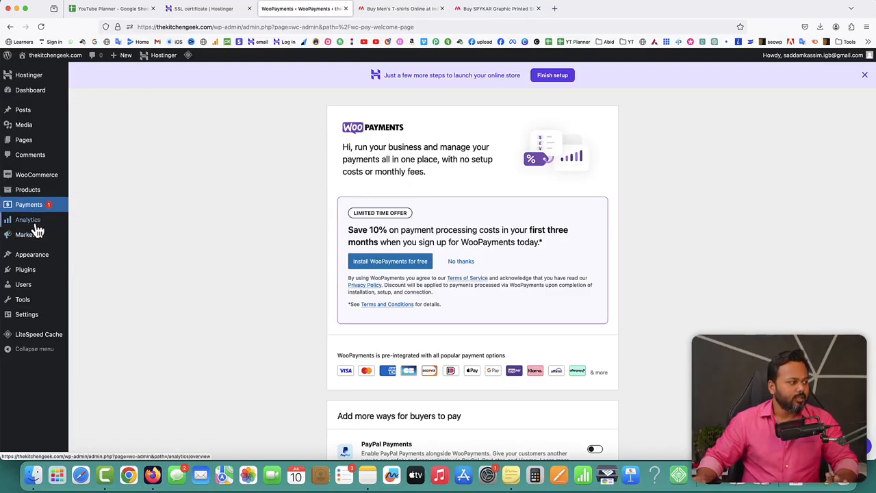
{"action": "mouse_move", "coordinate": [49, 178]}
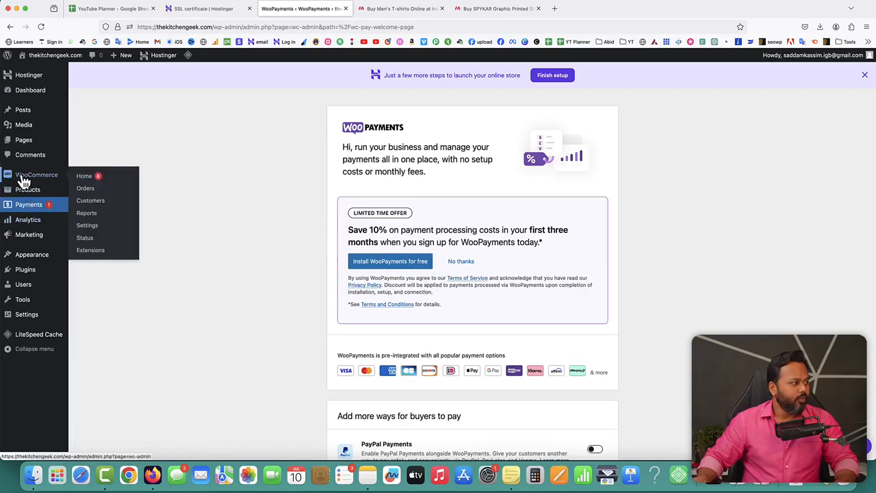
{"action": "left_click", "coordinate": [89, 228]}
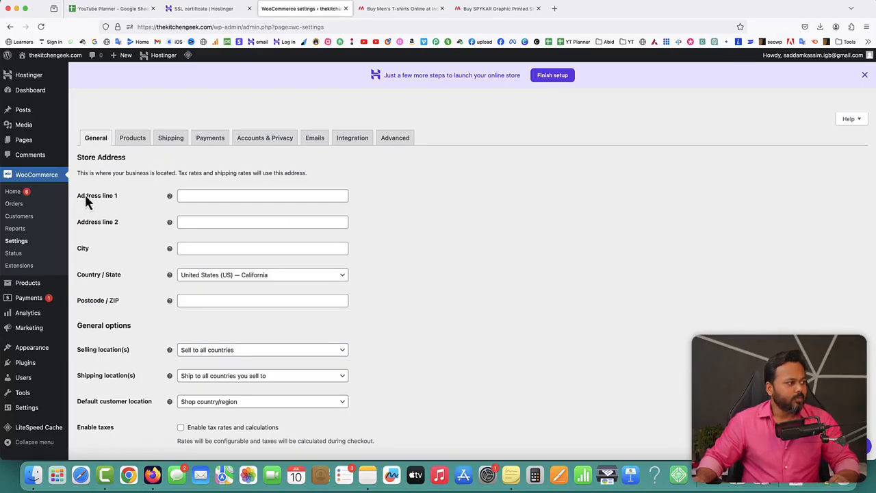
- Fill in the first address line and the city of the store address
{"action": "left_click_drag", "start_coordinate": [97, 157], "coordinate": [129, 167]}
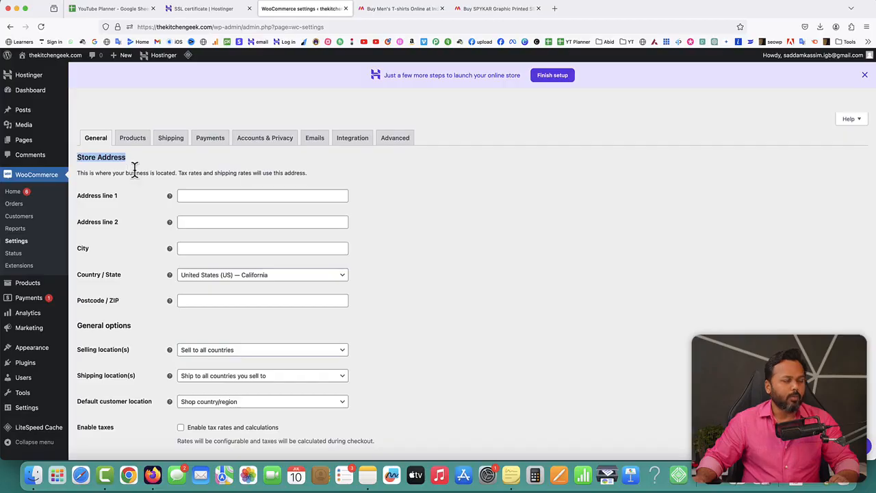
{"action": "scroll", "coordinate": [135, 176], "scroll_direction": "down", "scroll_amount": 1}
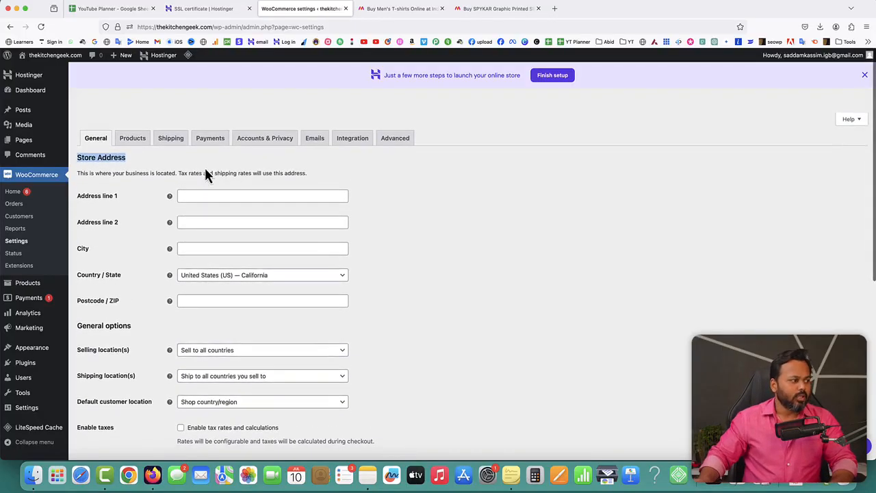
{"action": "left_click", "coordinate": [204, 197]}
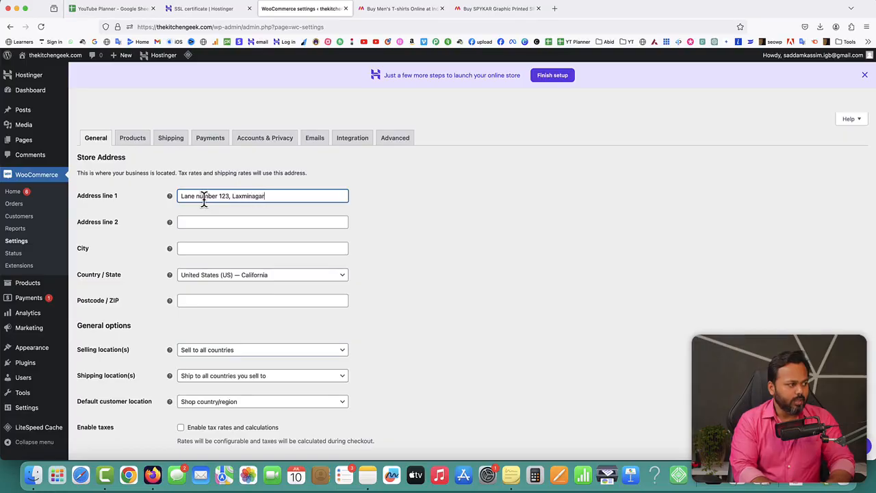
{"action": "left_click", "coordinate": [196, 249]}
{"action": "type", "text": "Delhi"}
- Set the store's country and state to India — Madhya Pradesh
{"action": "left_click", "coordinate": [217, 275]}
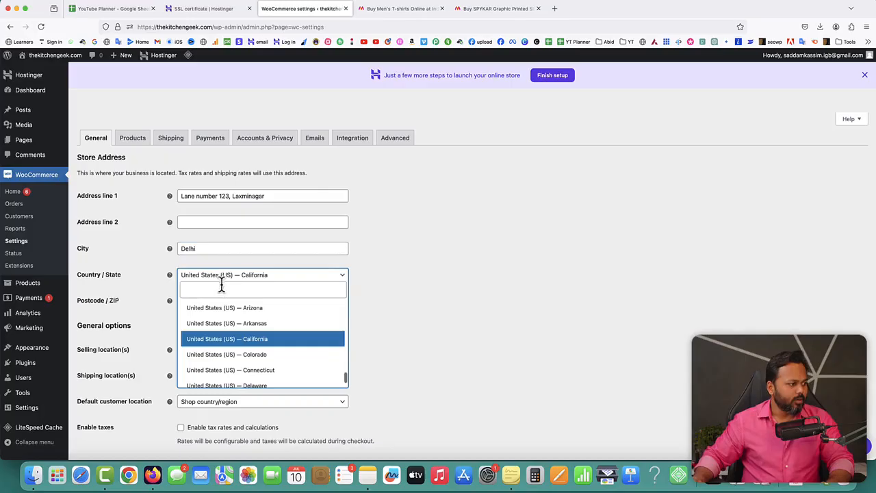
{"action": "type", "text": "india"}
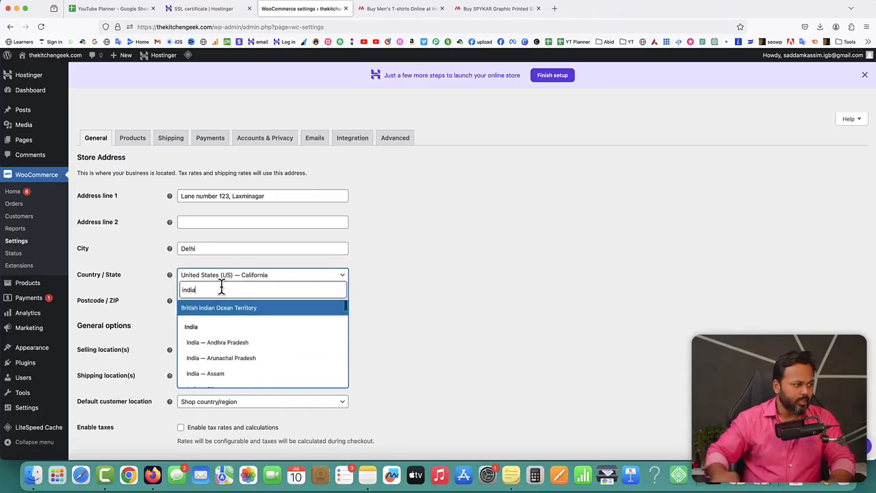
{"action": "scroll", "coordinate": [236, 344], "scroll_direction": "down", "scroll_amount": 2}
{"action": "scroll", "coordinate": [236, 343], "scroll_direction": "down", "scroll_amount": 5}
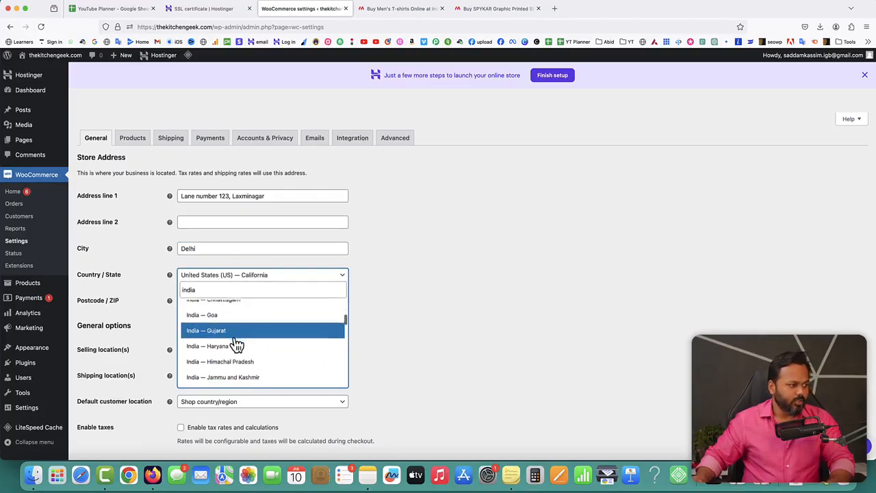
{"action": "scroll", "coordinate": [236, 344], "scroll_direction": "down", "scroll_amount": 1}
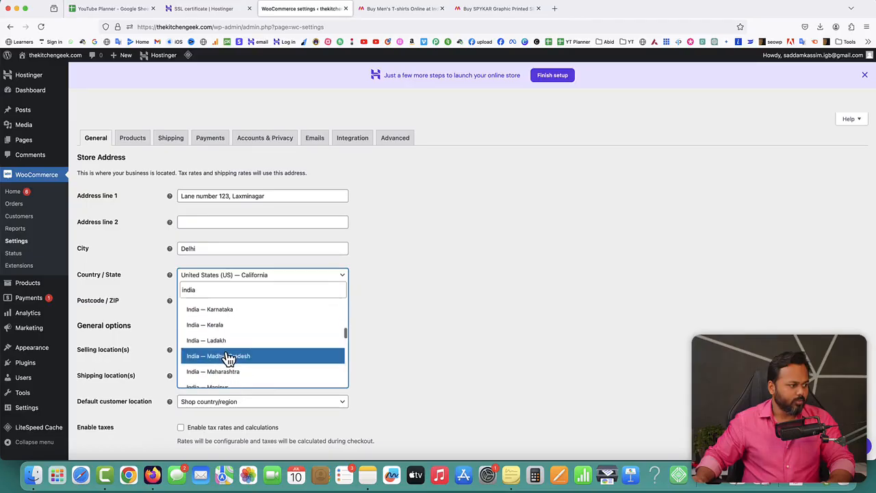
{"action": "left_click", "coordinate": [228, 356]}
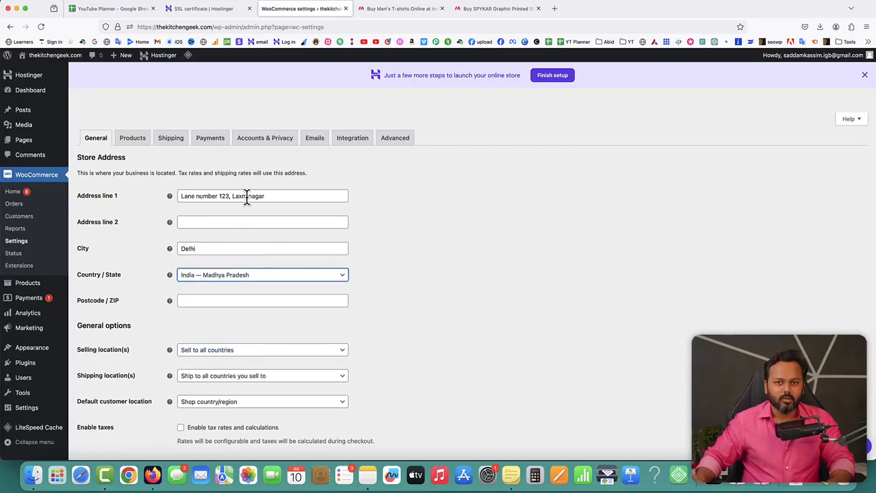
- Replace the city with one in the chosen state and enter the store's postcode
{"action": "left_click_drag", "start_coordinate": [212, 250], "coordinate": [169, 247]}
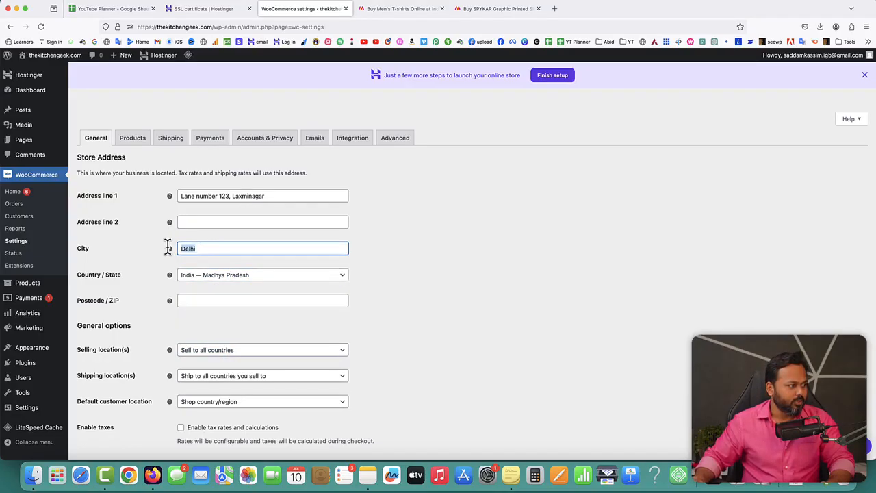
{"action": "type", "text": "Satna"}
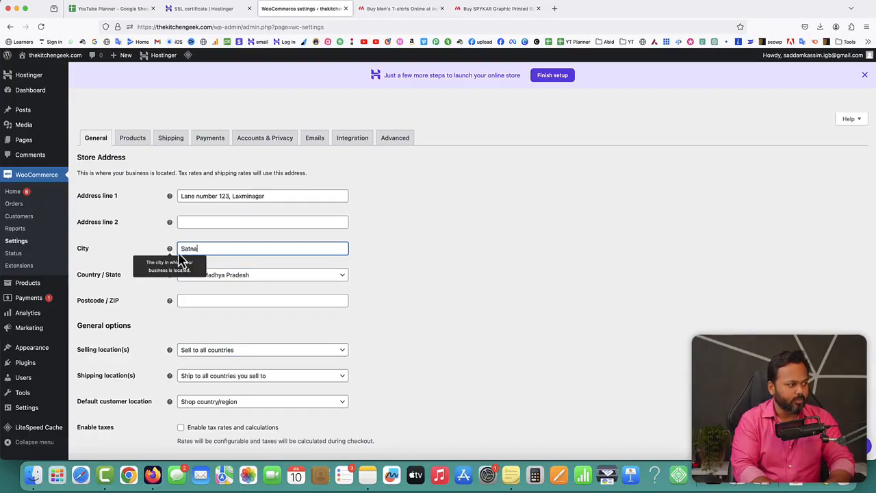
{"action": "left_click", "coordinate": [274, 195]}
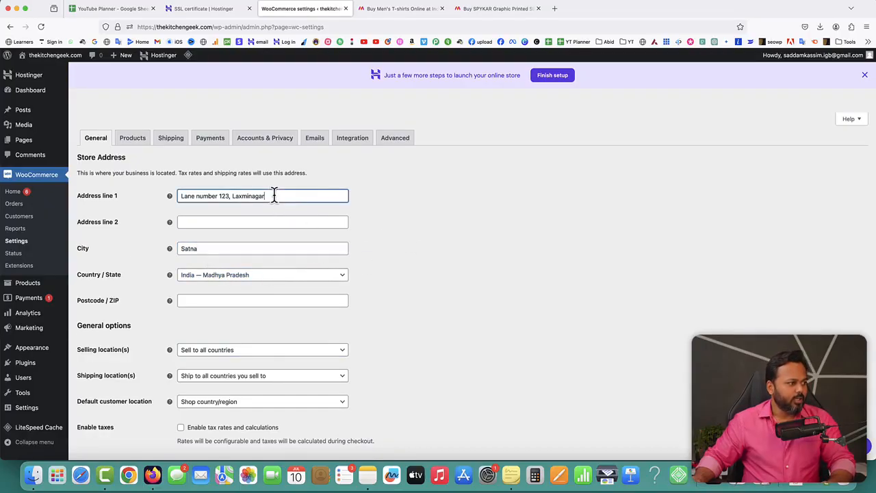
{"action": "scroll", "coordinate": [439, 225], "scroll_direction": "down", "scroll_amount": 2}
{"action": "left_click", "coordinate": [309, 257]}
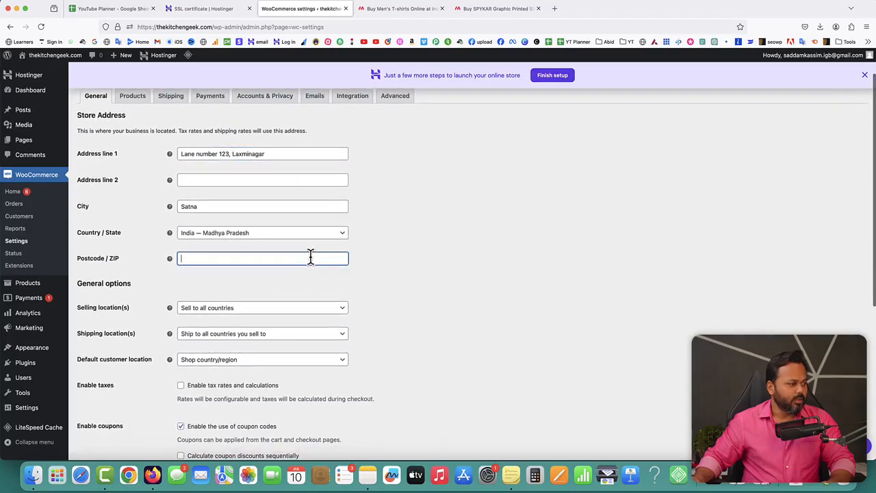
{"action": "type", "text": "485"}
{"action": "type", "text": "001"}
{"action": "left_click", "coordinate": [398, 262]}
- Set the selling locations under the general options to "Sell to specific countries"
{"action": "scroll", "coordinate": [398, 262], "scroll_direction": "down", "scroll_amount": 1}
{"action": "scroll", "coordinate": [401, 270], "scroll_direction": "down", "scroll_amount": 2}
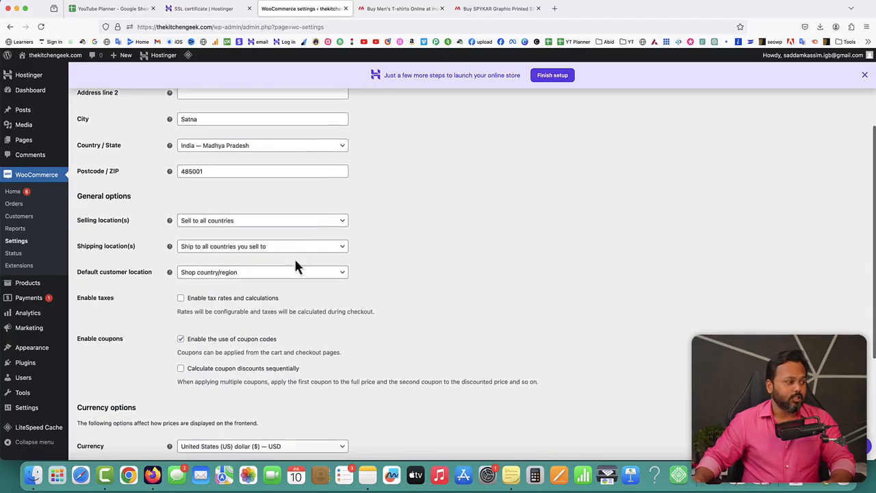
{"action": "left_click_drag", "start_coordinate": [79, 193], "coordinate": [128, 194]}
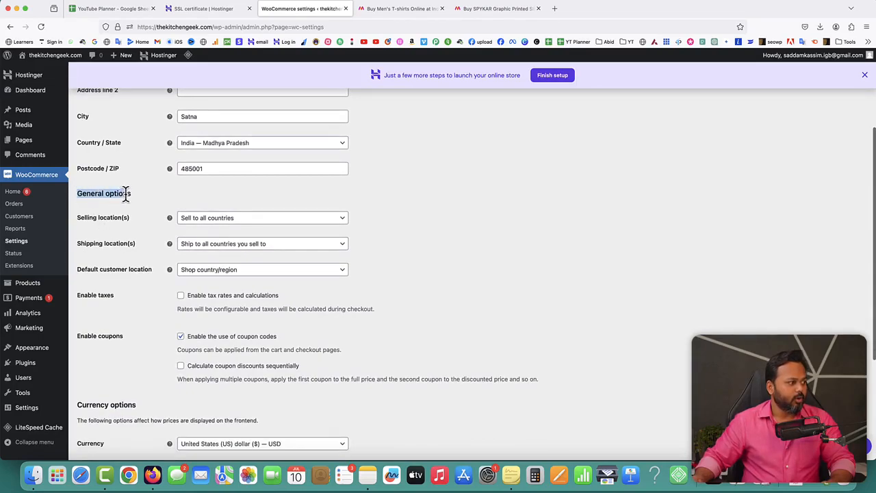
{"action": "left_click_drag", "start_coordinate": [77, 219], "coordinate": [95, 225]}
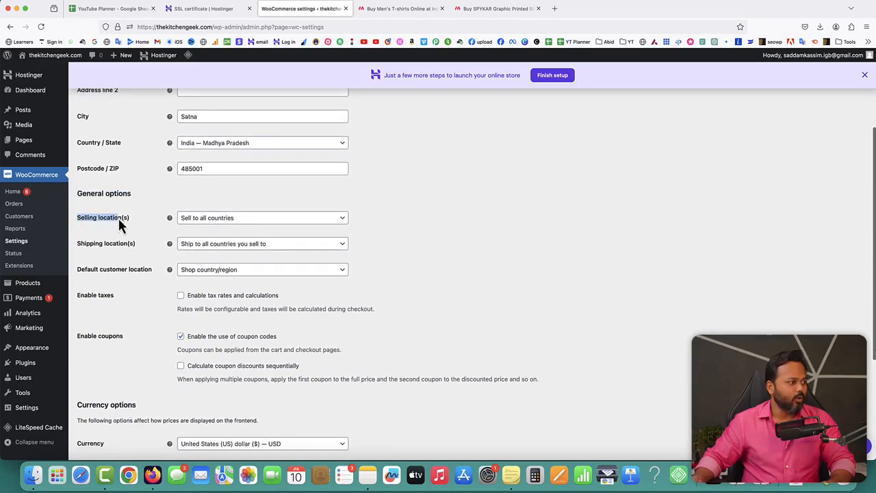
{"action": "left_click", "coordinate": [224, 220]}
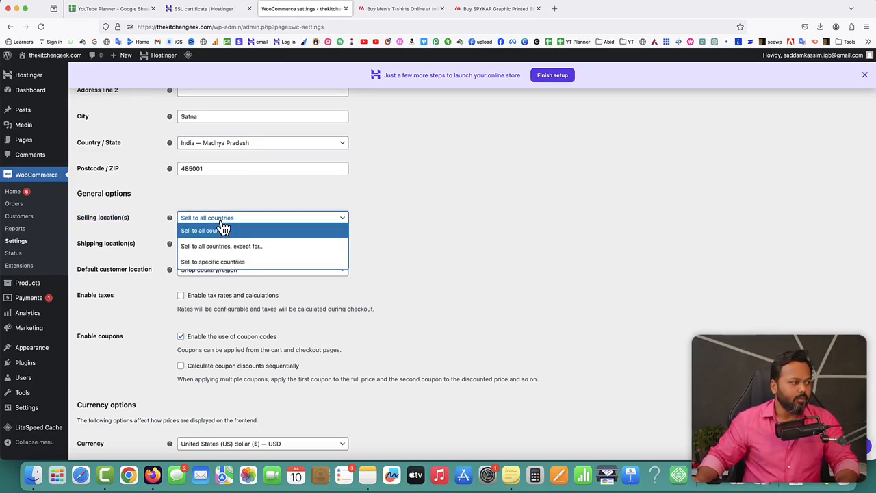
{"action": "left_click", "coordinate": [233, 263]}
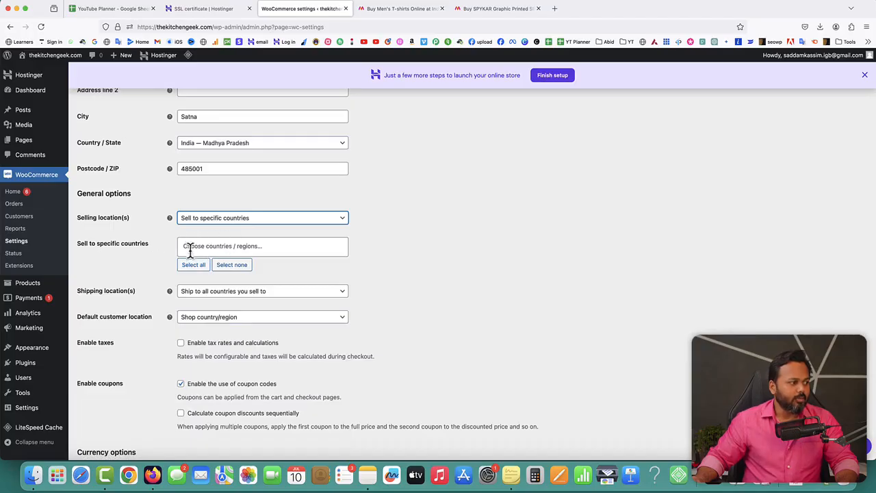
- Add India and Bangladesh as the specific countries the store sells to
{"action": "left_click", "coordinate": [219, 247]}
{"action": "type", "text": "india"}
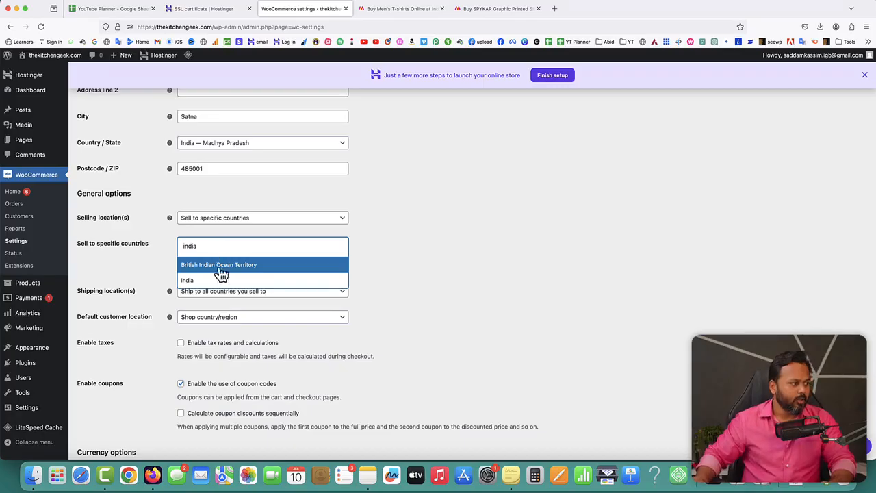
{"action": "left_click", "coordinate": [198, 281]}
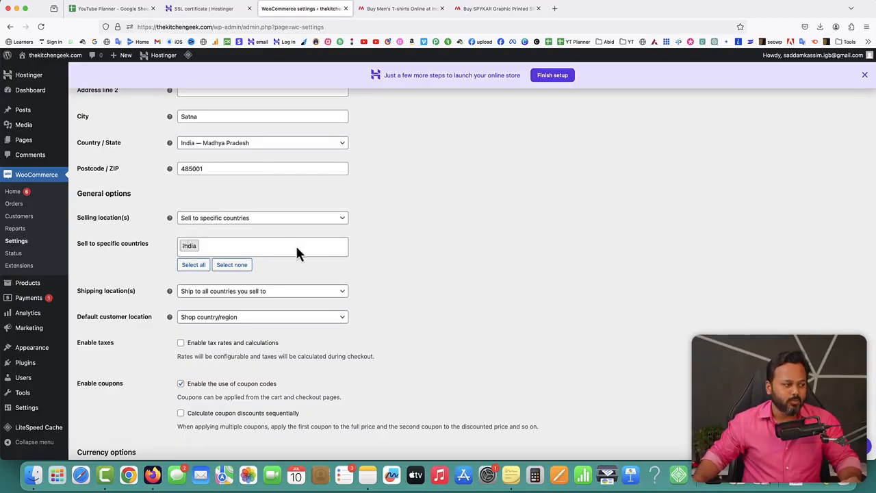
{"action": "left_click", "coordinate": [252, 244]}
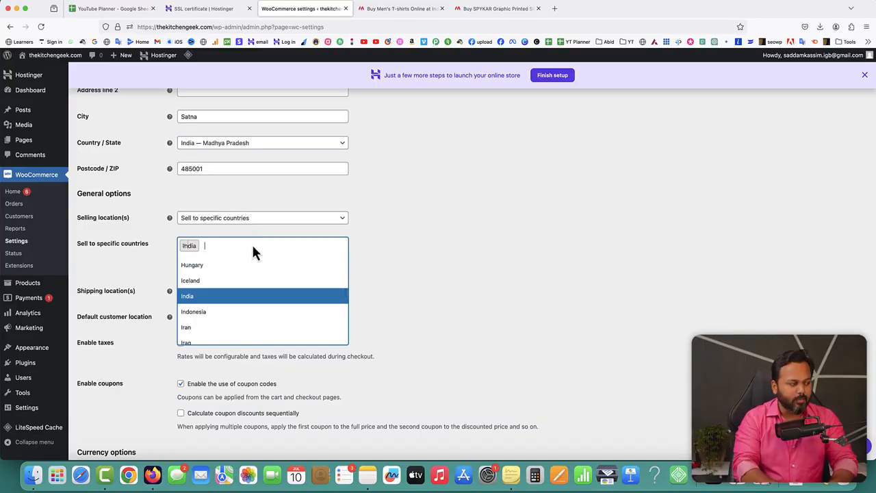
{"action": "type", "text": "Bang"}
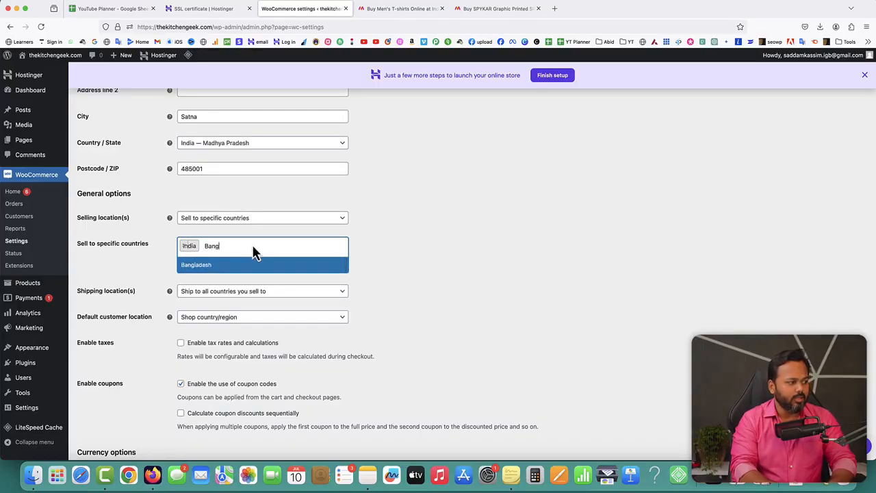
{"action": "type", "text": "la"}
{"action": "left_click", "coordinate": [239, 267]}
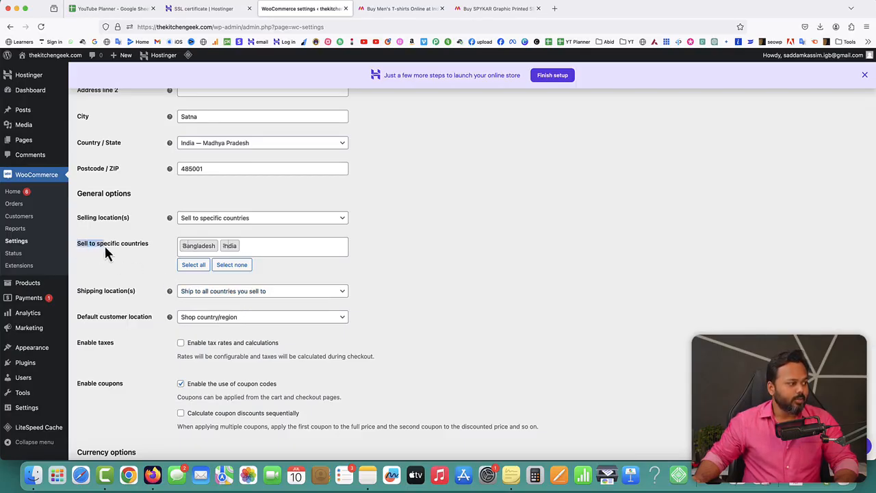
{"action": "left_click_drag", "start_coordinate": [131, 247], "coordinate": [136, 247]}
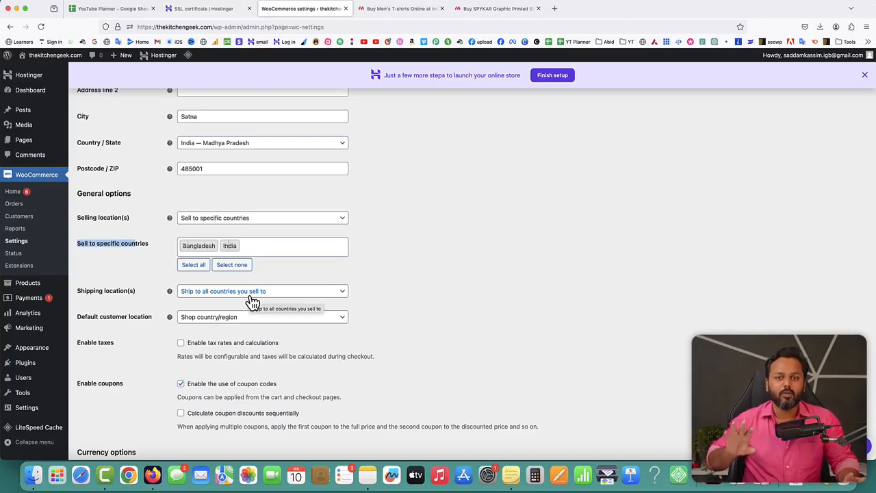
- Review the available shipping location options and the default customer location setting
{"action": "left_click", "coordinate": [235, 294]}
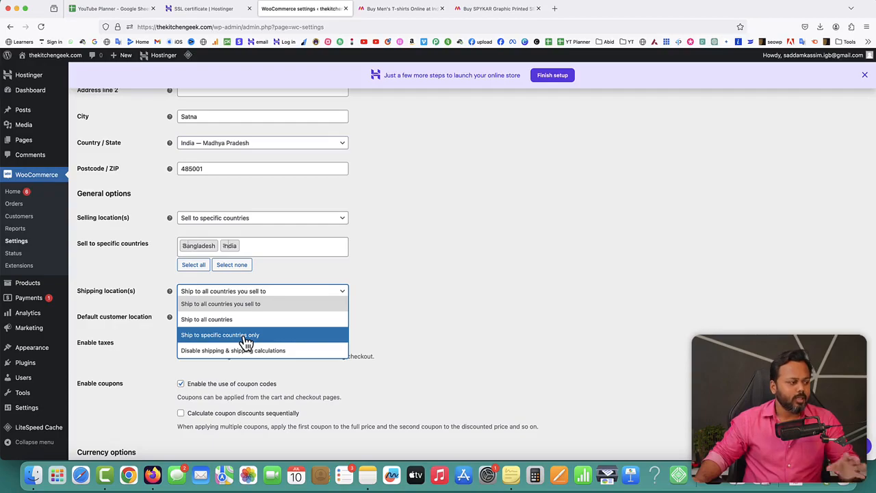
{"action": "left_click", "coordinate": [422, 277]}
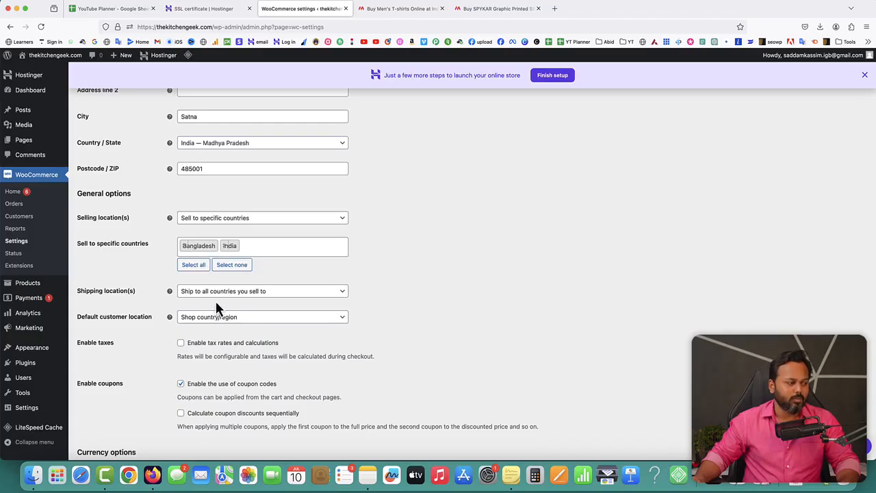
{"action": "left_click_drag", "start_coordinate": [86, 317], "coordinate": [132, 319]}
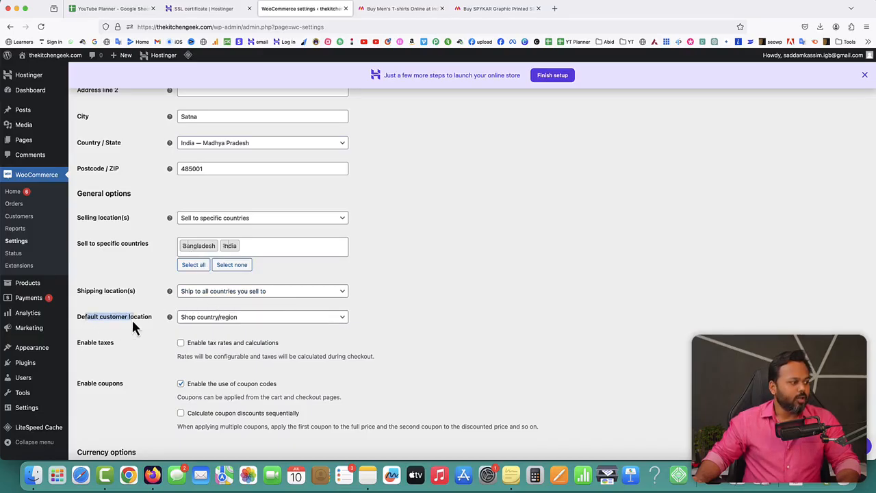
- Enable tax rates and calculations for the store
{"action": "scroll", "coordinate": [151, 338], "scroll_direction": "down", "scroll_amount": 2}
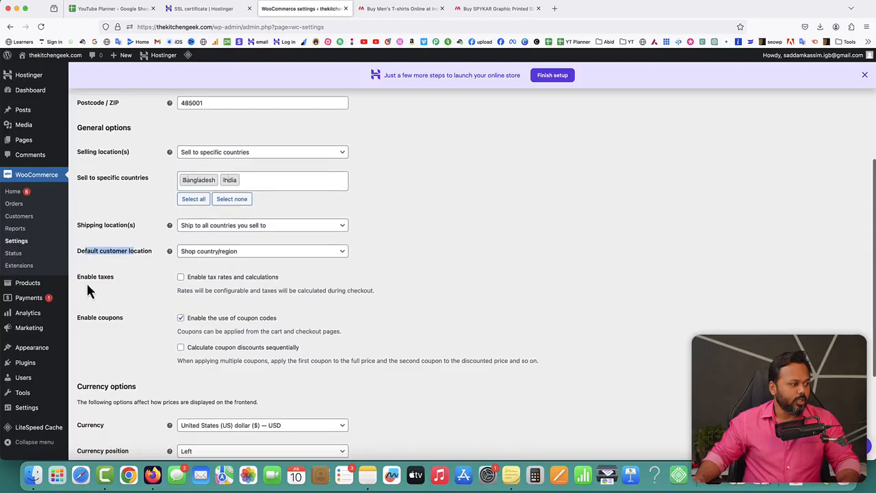
{"action": "scroll", "coordinate": [334, 281], "scroll_direction": "up", "scroll_amount": 6}
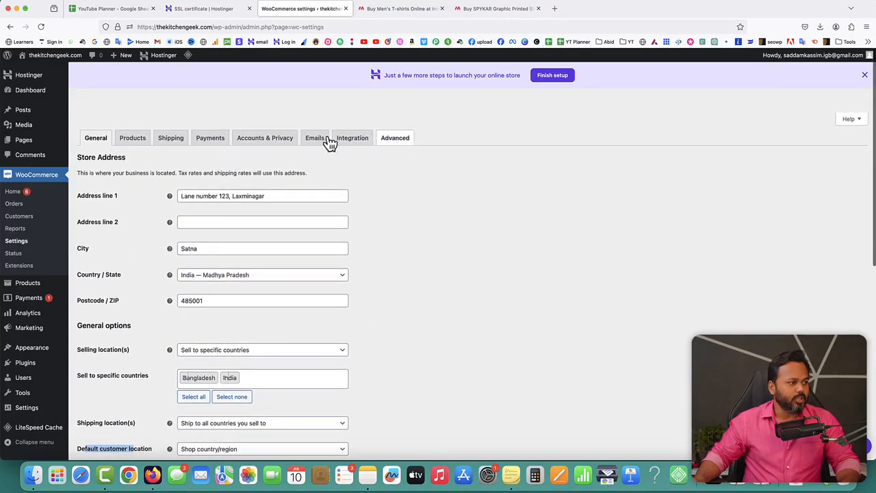
{"action": "scroll", "coordinate": [159, 294], "scroll_direction": "down", "scroll_amount": 5}
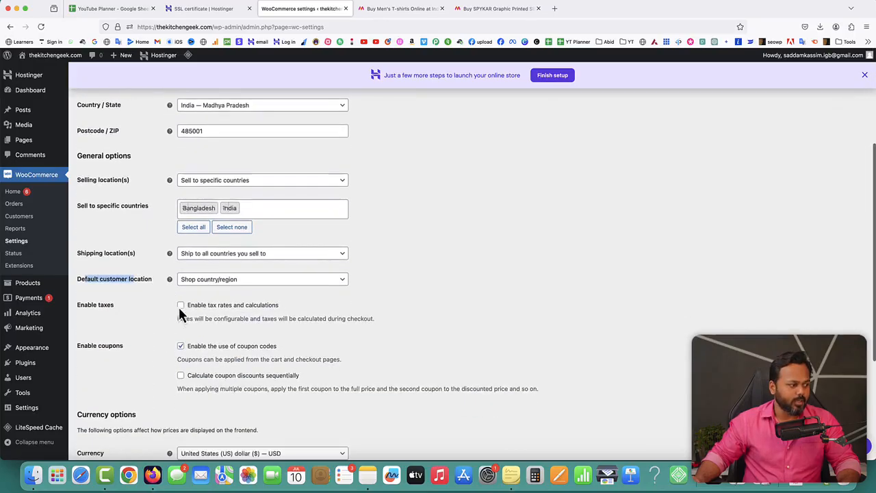
{"action": "left_click", "coordinate": [180, 306]}
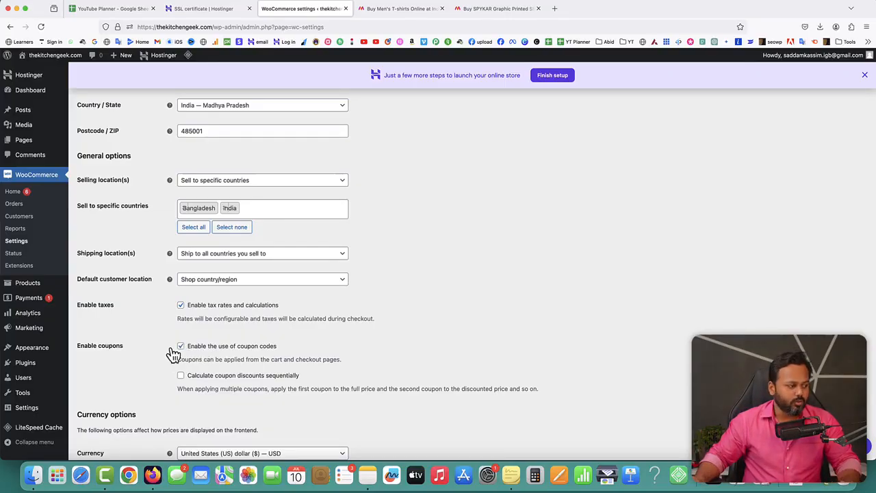
- Set the store currency to Indian rupee (₹) — INR and save the general settings
{"action": "scroll", "coordinate": [161, 356], "scroll_direction": "down", "scroll_amount": 5}
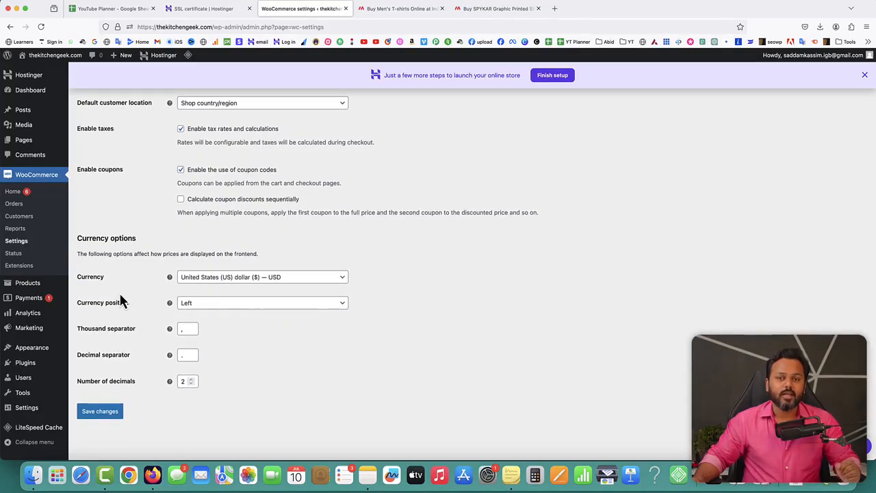
{"action": "left_click", "coordinate": [214, 281]}
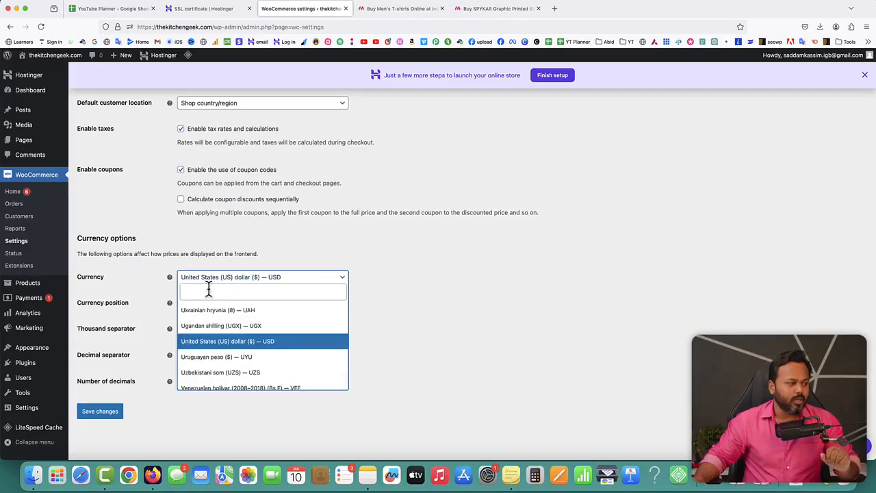
{"action": "type", "text": "indi"}
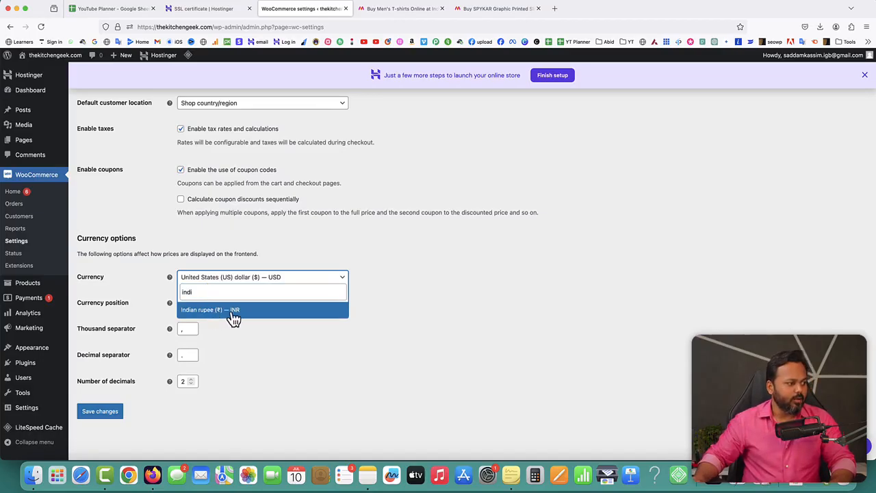
{"action": "left_click", "coordinate": [231, 313]}
{"action": "left_click", "coordinate": [232, 291]}
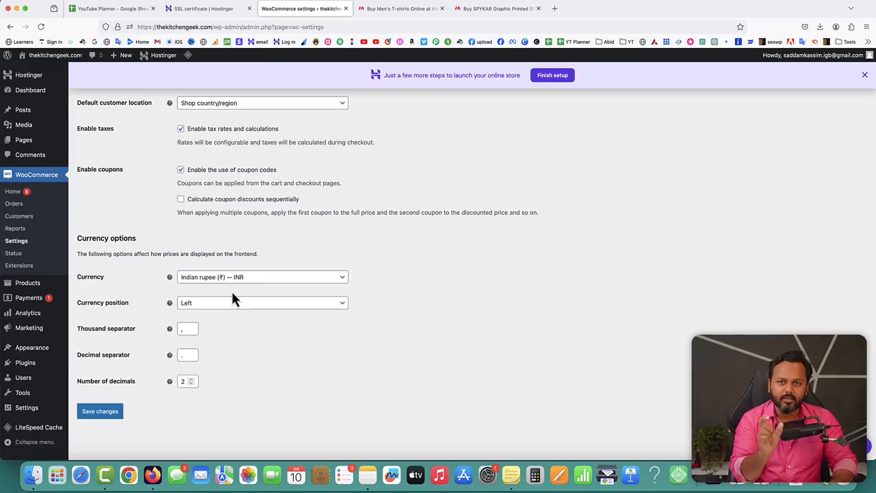
{"action": "left_click", "coordinate": [100, 415]}
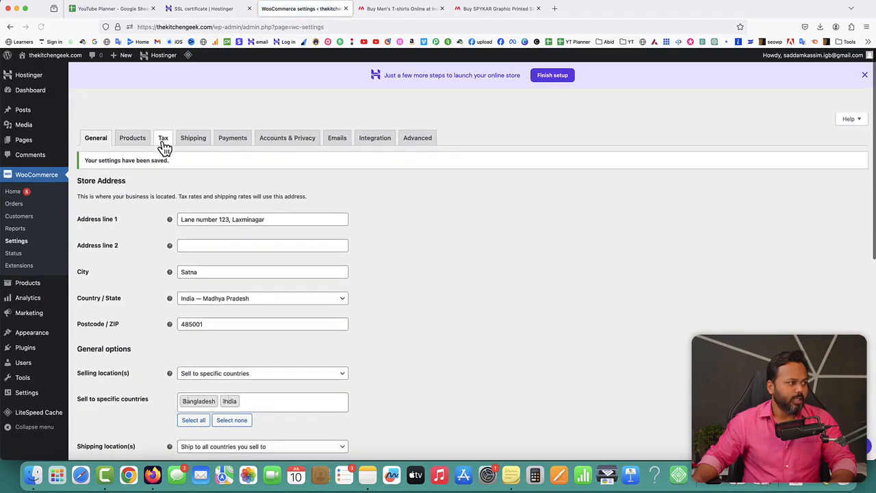
{"action": "scroll", "coordinate": [174, 192], "scroll_direction": "down", "scroll_amount": 2}
{"action": "scroll", "coordinate": [137, 185], "scroll_direction": "up", "scroll_amount": 2}
{"action": "scroll", "coordinate": [179, 262], "scroll_direction": "down", "scroll_amount": 5}
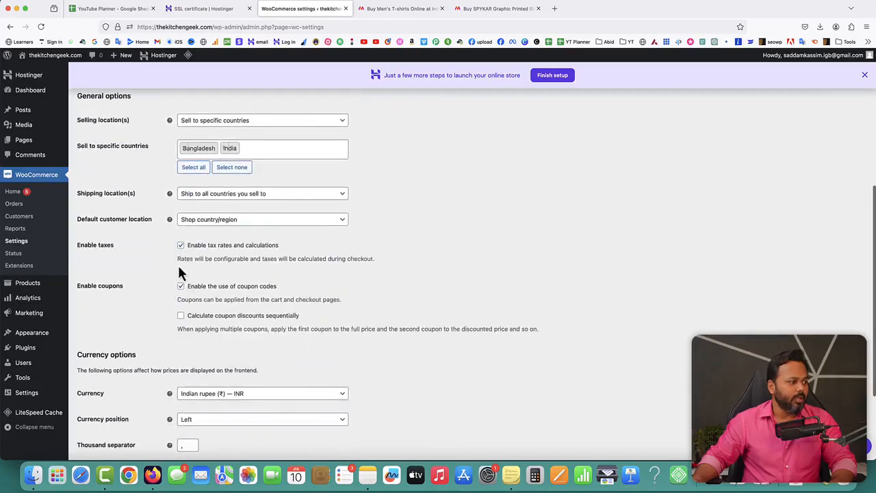
{"action": "scroll", "coordinate": [459, 242], "scroll_direction": "up", "scroll_amount": 5}
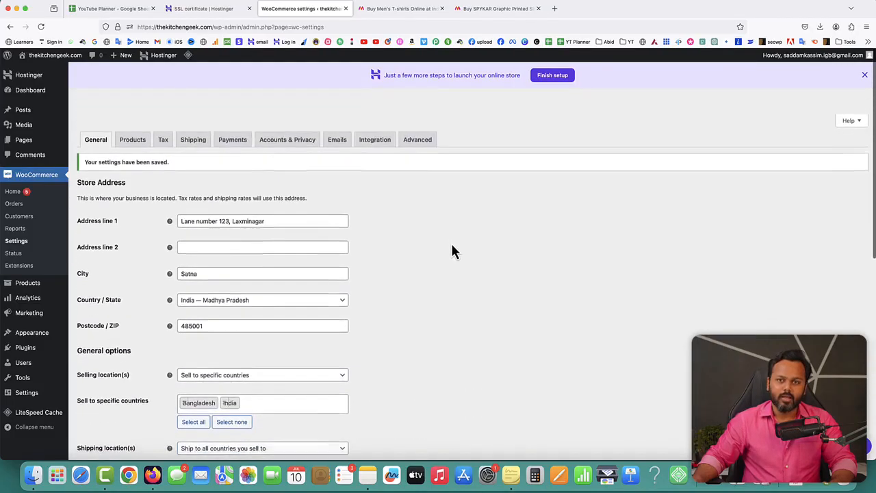